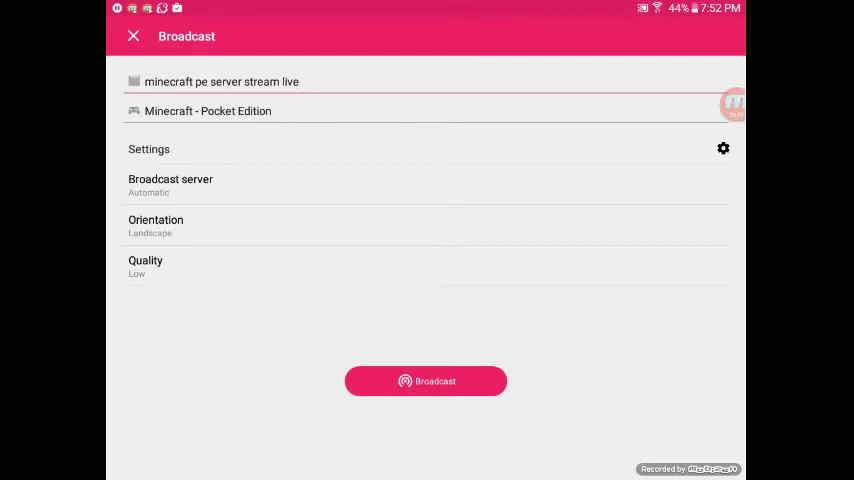
pyautogui.click(185, 274)
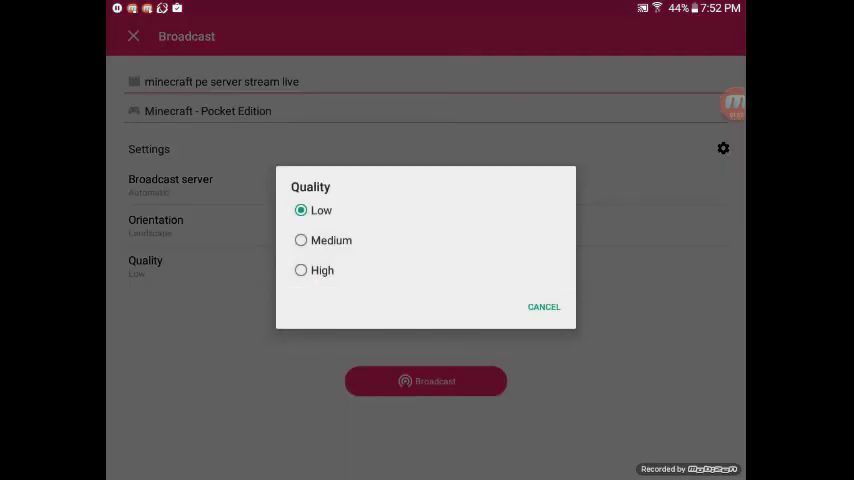
pyautogui.press('Escape')
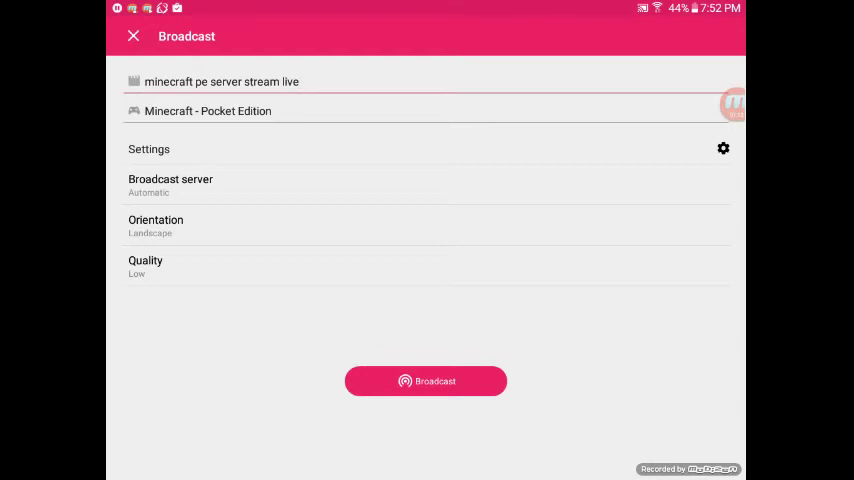
pyautogui.click(723, 148)
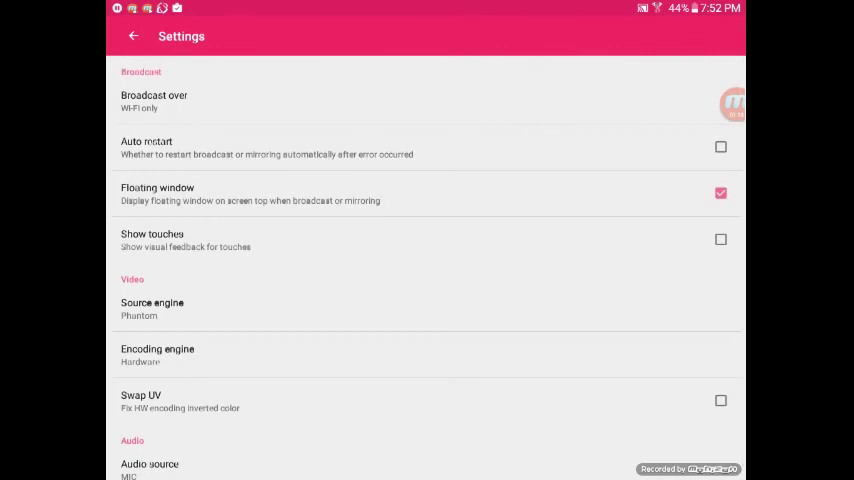
# - Keep the floating window enabled, leave audio source on MIC, and return to the broadcast screen
pyautogui.click(720, 193)
pyautogui.click(720, 193)
pyautogui.scroll(-1, 425, 270)
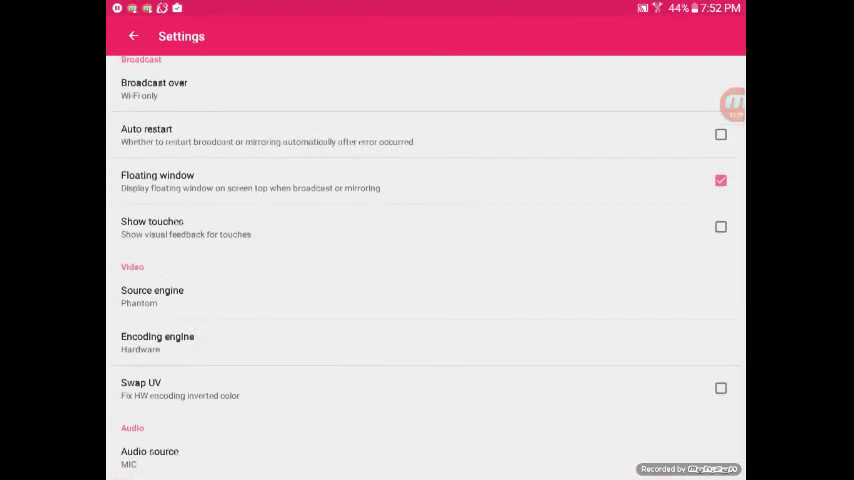
pyautogui.click(173, 458)
pyautogui.click(544, 291)
pyautogui.click(133, 36)
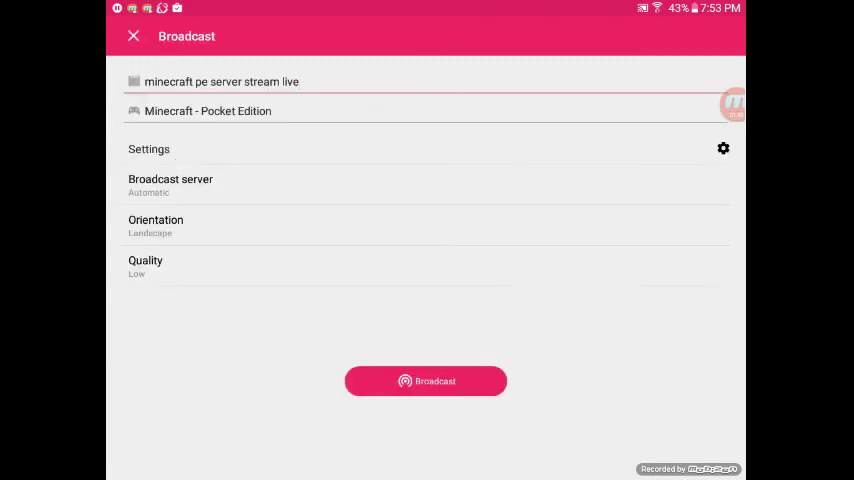